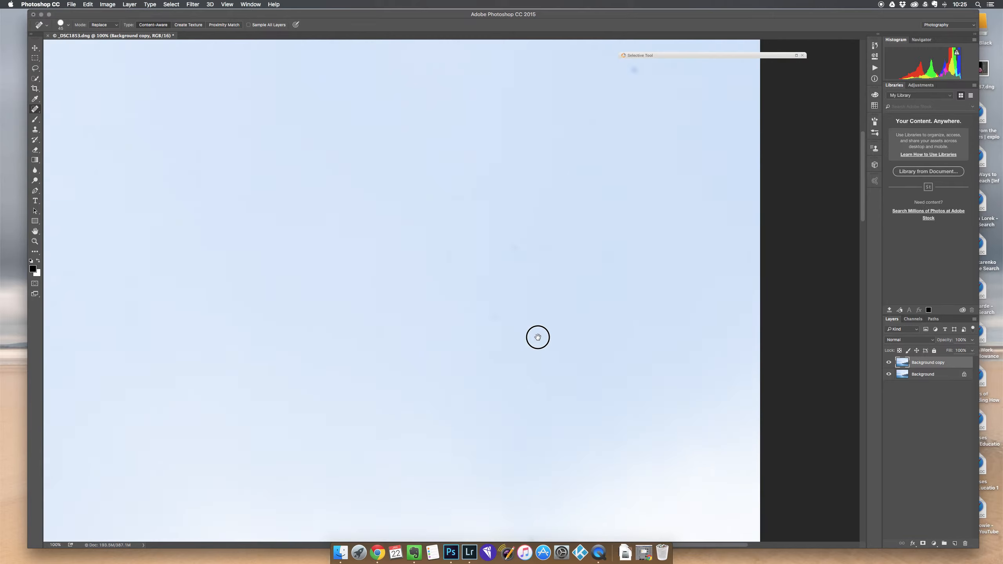
- Remove the dust spots in the upper-right sky of the Background copy layer with the content-aware Spot Healing Brush
{"action": "left_click_drag", "start_coordinate": [516, 242], "coordinate": [562, 274]}
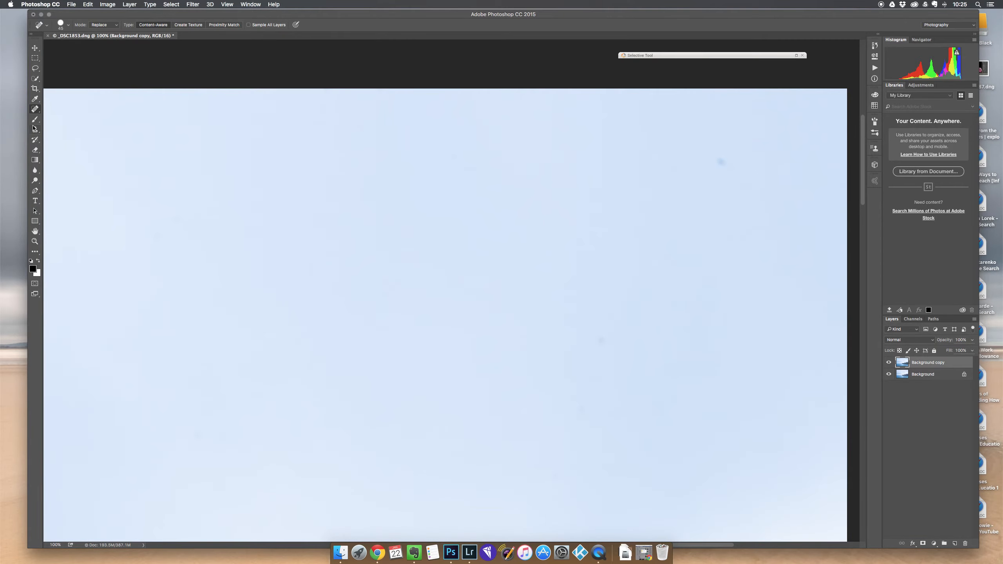
{"action": "left_click_drag", "start_coordinate": [35, 110], "coordinate": [56, 110]}
{"action": "left_click", "coordinate": [717, 163]}
{"action": "left_click", "coordinate": [599, 339]}
{"action": "left_click_drag", "start_coordinate": [323, 312], "coordinate": [732, 286]}
{"action": "left_click_drag", "start_coordinate": [348, 272], "coordinate": [585, 263]}
{"action": "left_click_drag", "start_coordinate": [314, 281], "coordinate": [446, 269]}
{"action": "left_click", "coordinate": [421, 300]}
{"action": "left_click_drag", "start_coordinate": [346, 259], "coordinate": [489, 284]}
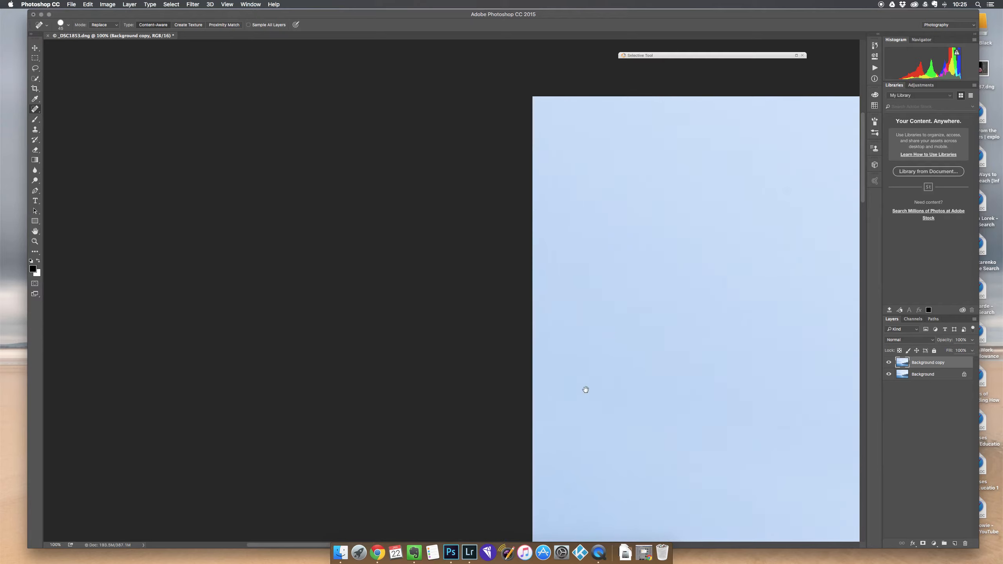
- Heal the squiggly hair-shaped mark in the pale middle part of the sky
{"action": "left_click_drag", "start_coordinate": [733, 409], "coordinate": [305, 190]}
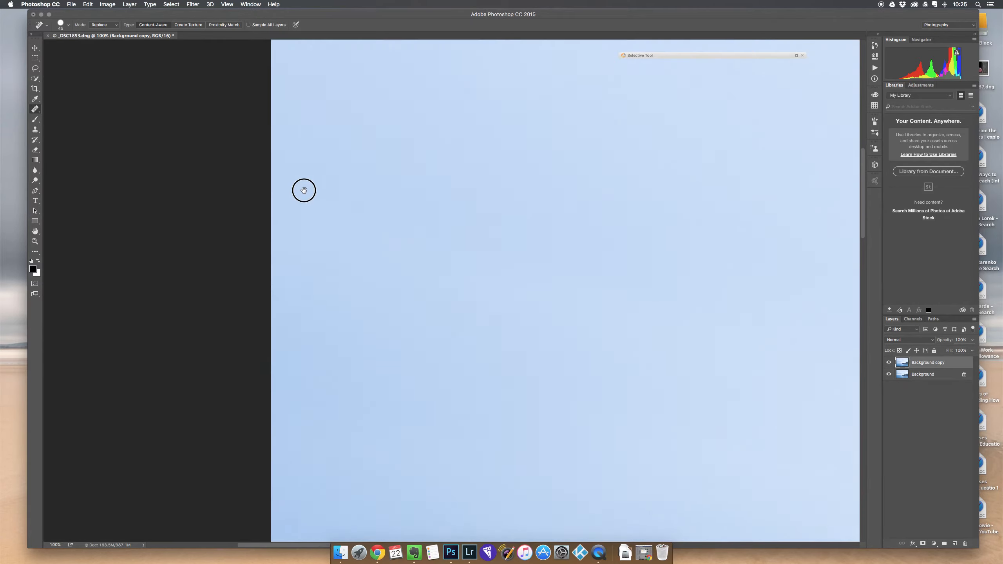
{"action": "left_click_drag", "start_coordinate": [480, 247], "coordinate": [223, 213]}
{"action": "left_click_drag", "start_coordinate": [550, 258], "coordinate": [334, 227]}
{"action": "left_click_drag", "start_coordinate": [596, 233], "coordinate": [524, 206]}
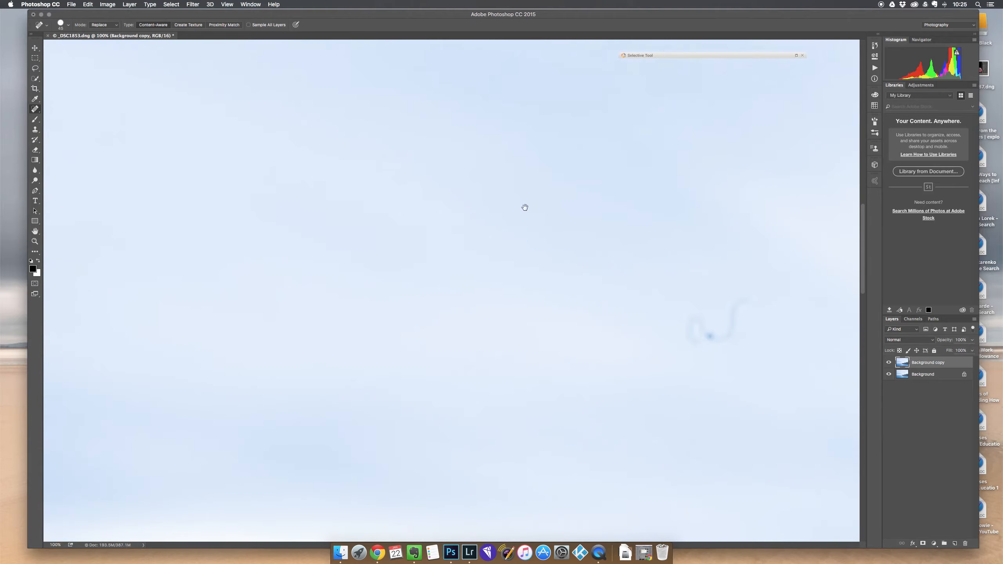
{"action": "mouse_move", "coordinate": [272, 226]}
{"action": "left_mouse_down"}
{"action": "mouse_move", "coordinate": [247, 262]}
{"action": "mouse_move", "coordinate": [222, 248]}
{"action": "mouse_move", "coordinate": [221, 271]}
{"action": "left_mouse_up"}
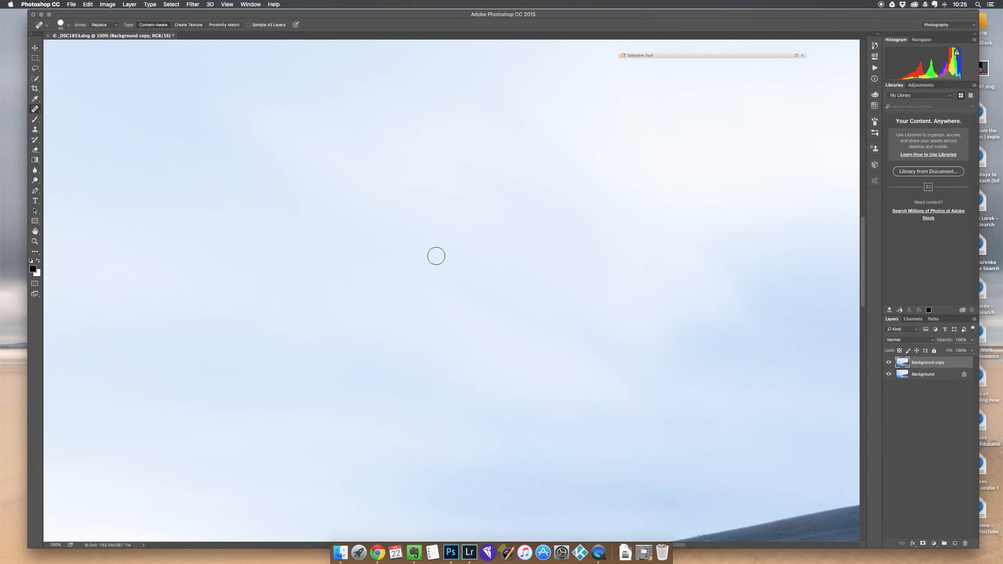
- Heal the dust spots in the pale cloud band just above the horizon on the photo's left side
{"action": "mouse_move", "coordinate": [682, 232]}
{"action": "left_mouse_down"}
{"action": "mouse_move", "coordinate": [480, 210]}
{"action": "mouse_move", "coordinate": [363, 211]}
{"action": "mouse_move", "coordinate": [302, 226]}
{"action": "mouse_move", "coordinate": [516, 159]}
{"action": "left_mouse_up"}
{"action": "left_click_drag", "start_coordinate": [349, 263], "coordinate": [559, 195]}
{"action": "mouse_move", "coordinate": [371, 283]}
{"action": "left_mouse_down"}
{"action": "mouse_move", "coordinate": [551, 240]}
{"action": "mouse_move", "coordinate": [640, 234]}
{"action": "left_mouse_up"}
{"action": "mouse_move", "coordinate": [442, 228]}
{"action": "left_mouse_down"}
{"action": "mouse_move", "coordinate": [604, 211]}
{"action": "mouse_move", "coordinate": [482, 226]}
{"action": "mouse_move", "coordinate": [578, 229]}
{"action": "left_mouse_up"}
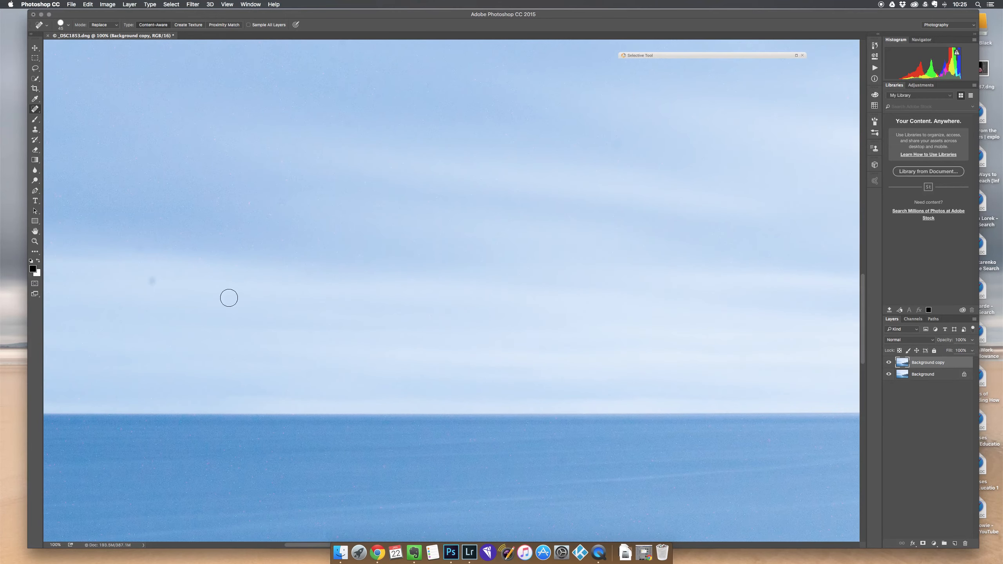
{"action": "left_click", "coordinate": [155, 282]}
{"action": "left_click", "coordinate": [141, 254]}
- Spot-heal the small blemishes in the open blue water below the horizon
{"action": "left_click_drag", "start_coordinate": [437, 230], "coordinate": [444, 291]}
{"action": "left_click_drag", "start_coordinate": [510, 245], "coordinate": [511, 285]}
{"action": "left_click_drag", "start_coordinate": [561, 219], "coordinate": [620, 156]}
{"action": "mouse_move", "coordinate": [416, 235]}
{"action": "left_mouse_down"}
{"action": "mouse_move", "coordinate": [430, 228]}
{"action": "mouse_move", "coordinate": [361, 171]}
{"action": "left_mouse_up"}
{"action": "left_click_drag", "start_coordinate": [535, 294], "coordinate": [476, 254]}
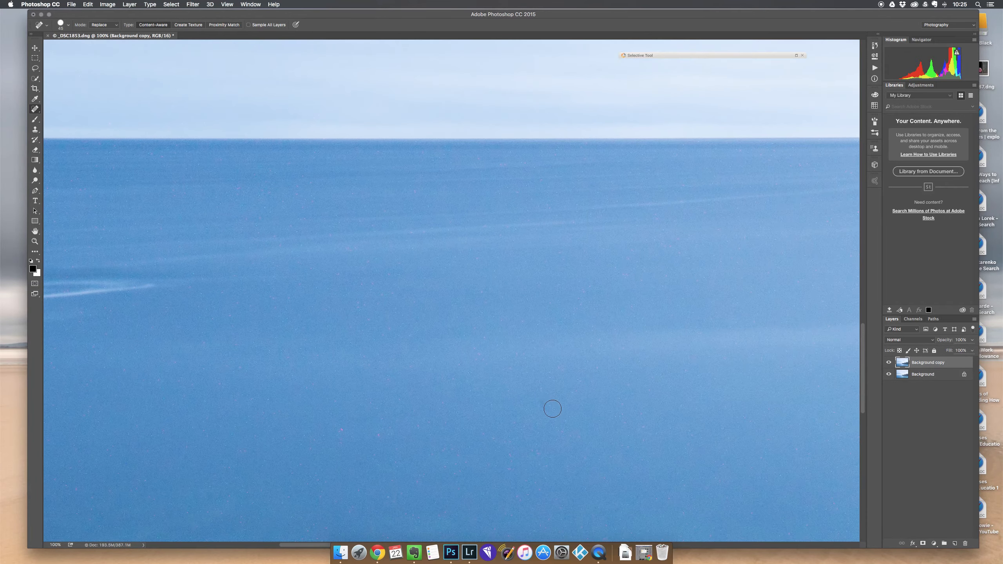
{"action": "left_click", "coordinate": [546, 403]}
{"action": "left_click_drag", "start_coordinate": [672, 248], "coordinate": [444, 228]}
{"action": "left_click_drag", "start_coordinate": [340, 312], "coordinate": [456, 279]}
{"action": "left_click", "coordinate": [254, 374]}
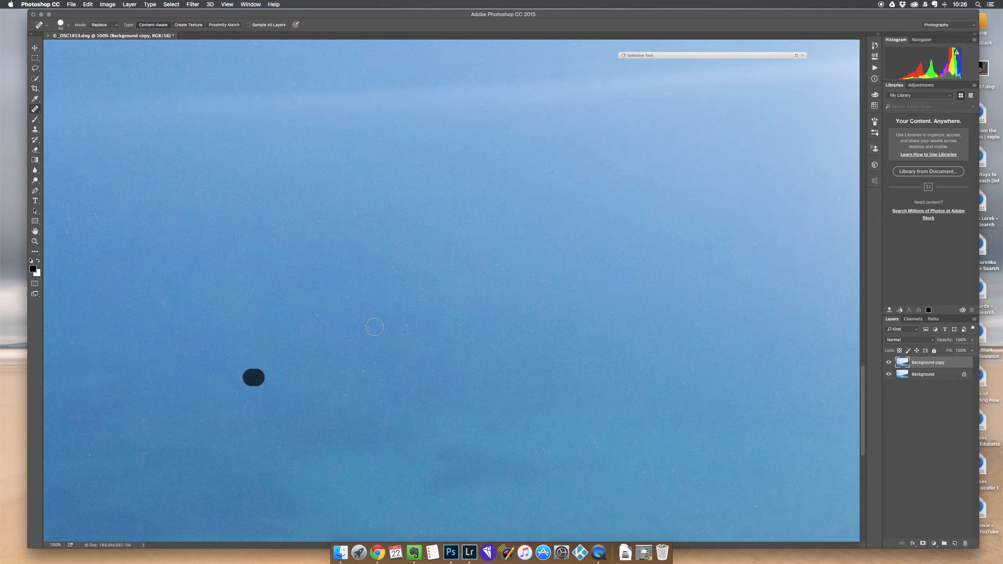
{"action": "left_click", "coordinate": [407, 331]}
{"action": "left_click", "coordinate": [357, 375]}
- Add a Levels adjustment layer above Background copy and shift its midtones strongly darker to exaggerate the remaining dust spots
{"action": "left_click_drag", "start_coordinate": [713, 161], "coordinate": [209, 235]}
{"action": "left_click_drag", "start_coordinate": [482, 213], "coordinate": [409, 105]}
{"action": "left_click_drag", "start_coordinate": [340, 241], "coordinate": [445, 401]}
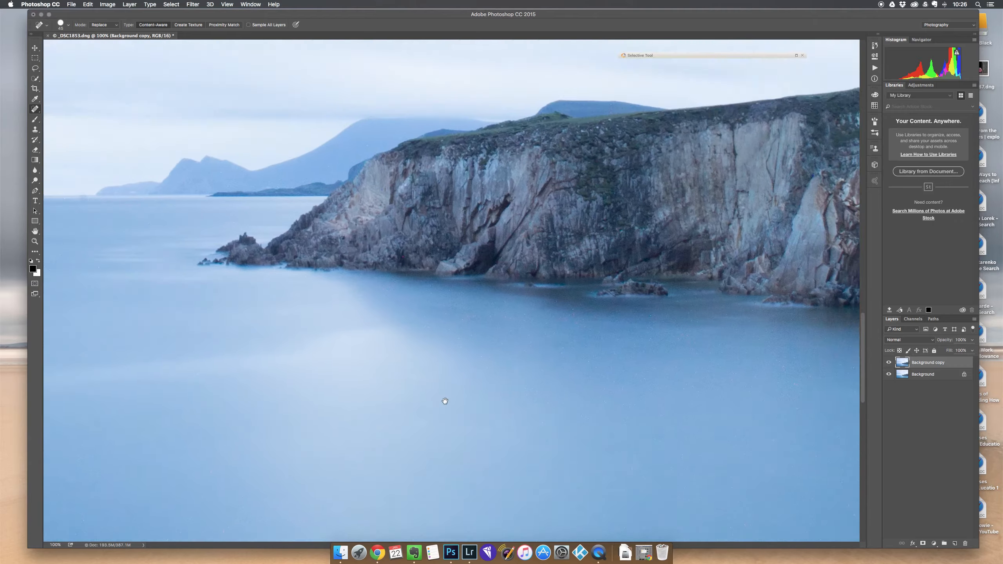
{"action": "scroll", "coordinate": [446, 402], "scroll_direction": "up", "scroll_amount": 10}
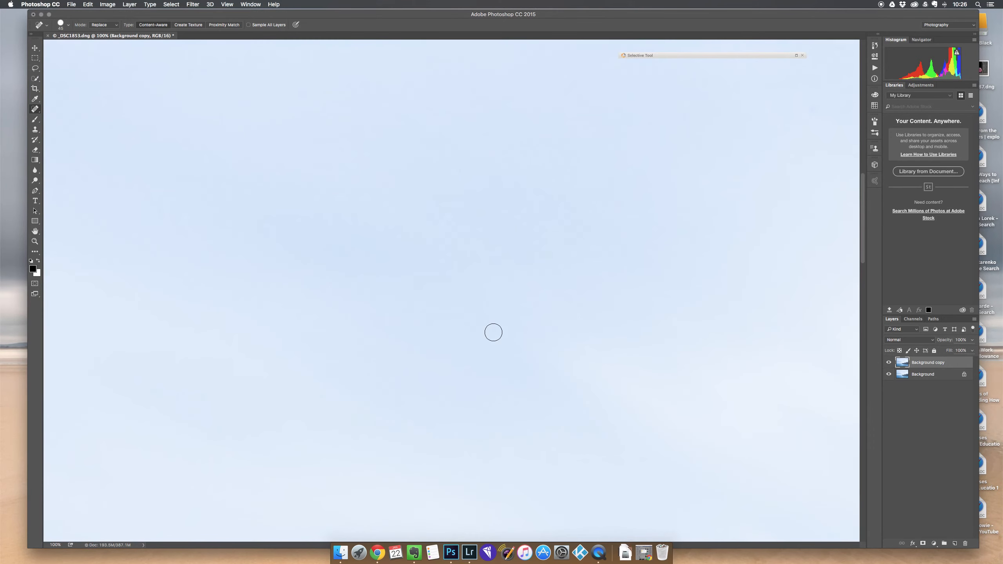
{"action": "key", "text": "super+minus"}
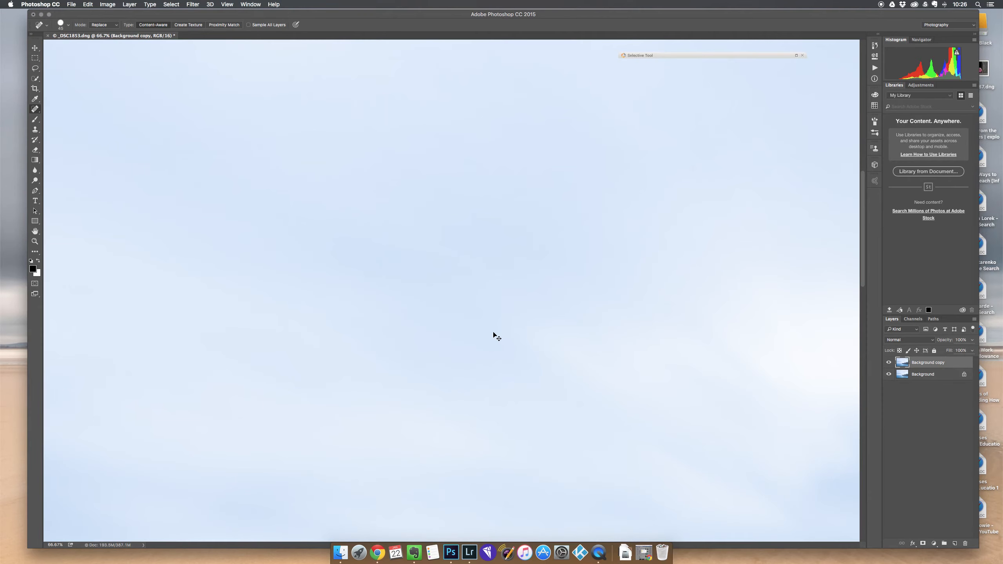
{"action": "key", "text": "super+0"}
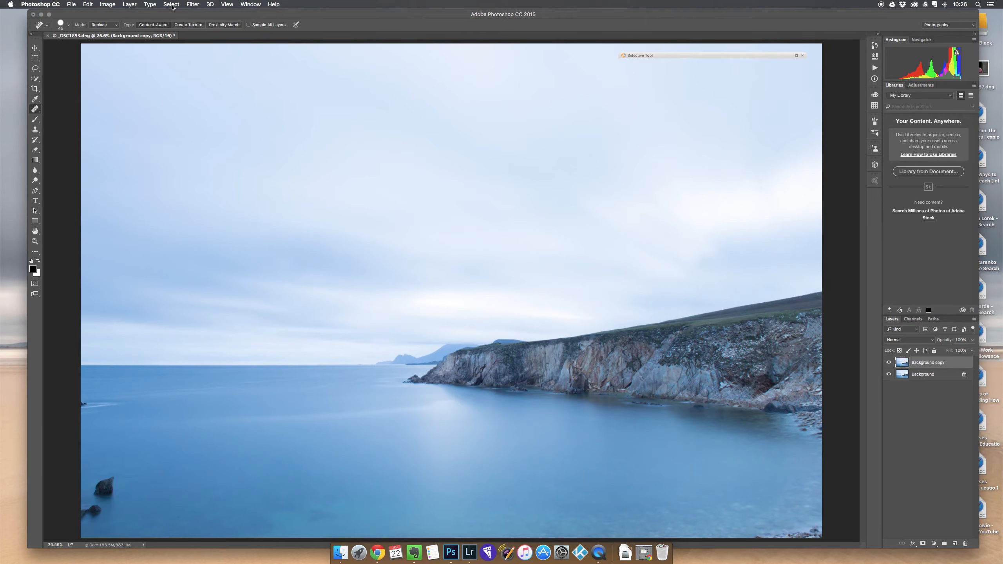
{"action": "left_click", "coordinate": [130, 4]}
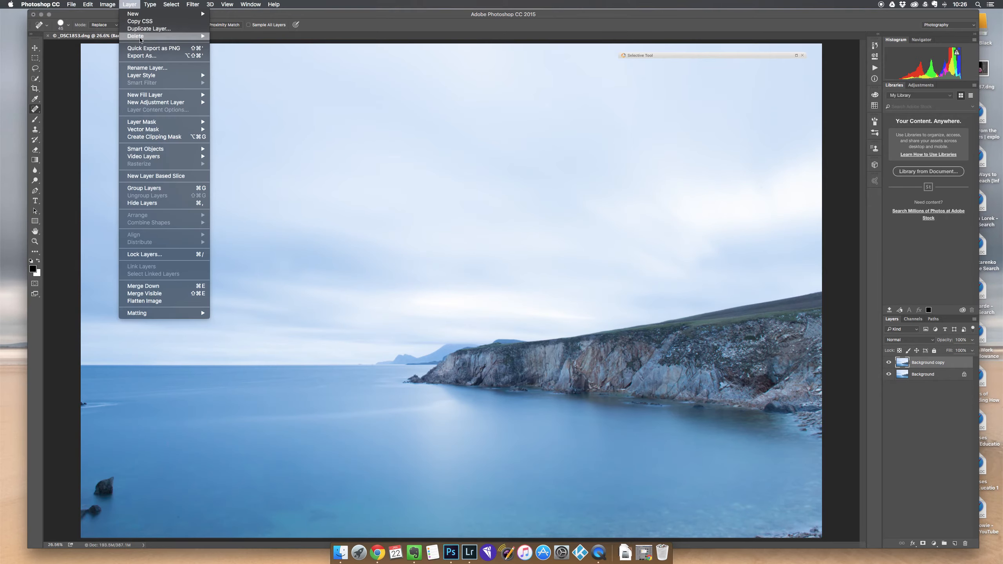
{"action": "mouse_move", "coordinate": [174, 101]}
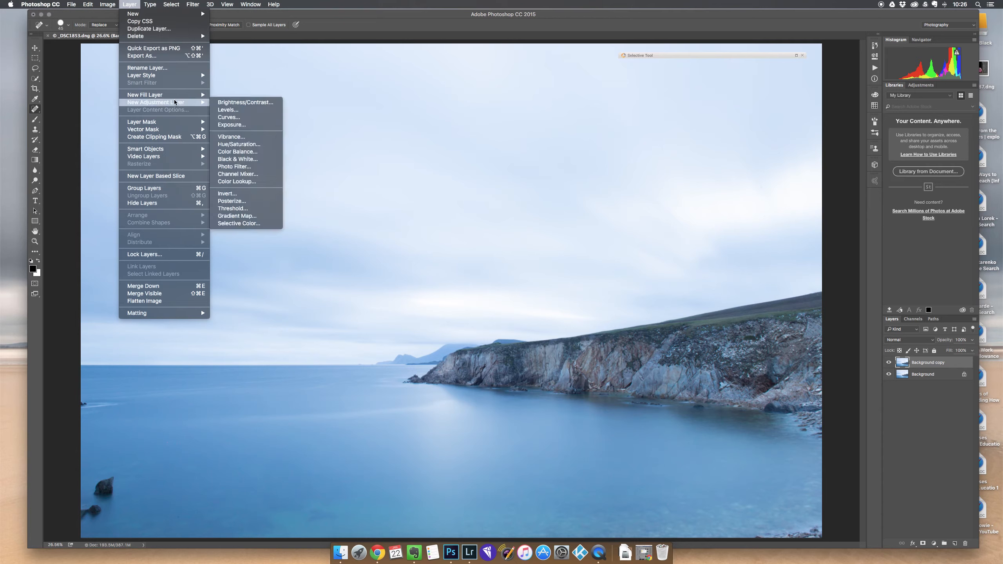
{"action": "left_click", "coordinate": [237, 110]}
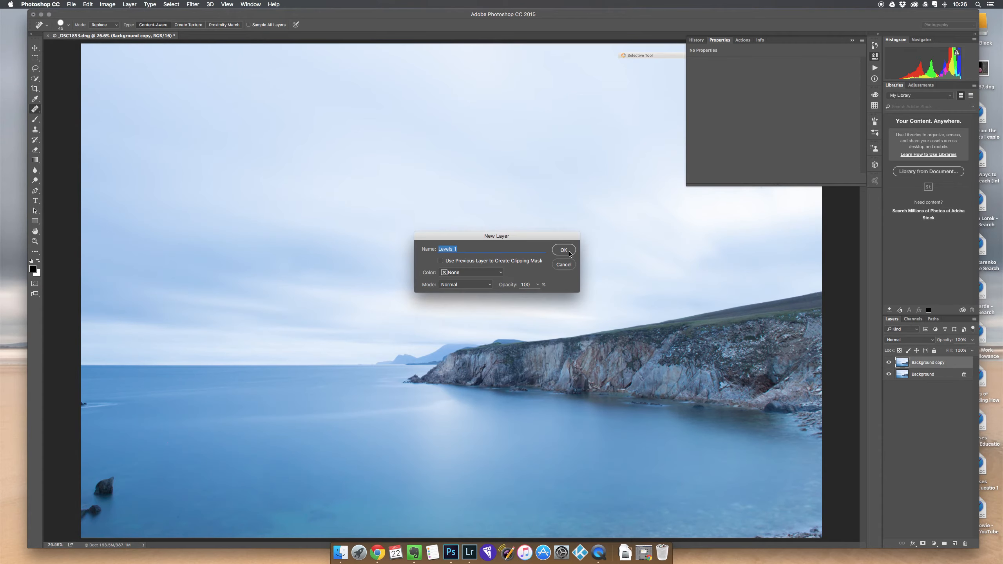
{"action": "left_click", "coordinate": [570, 252]}
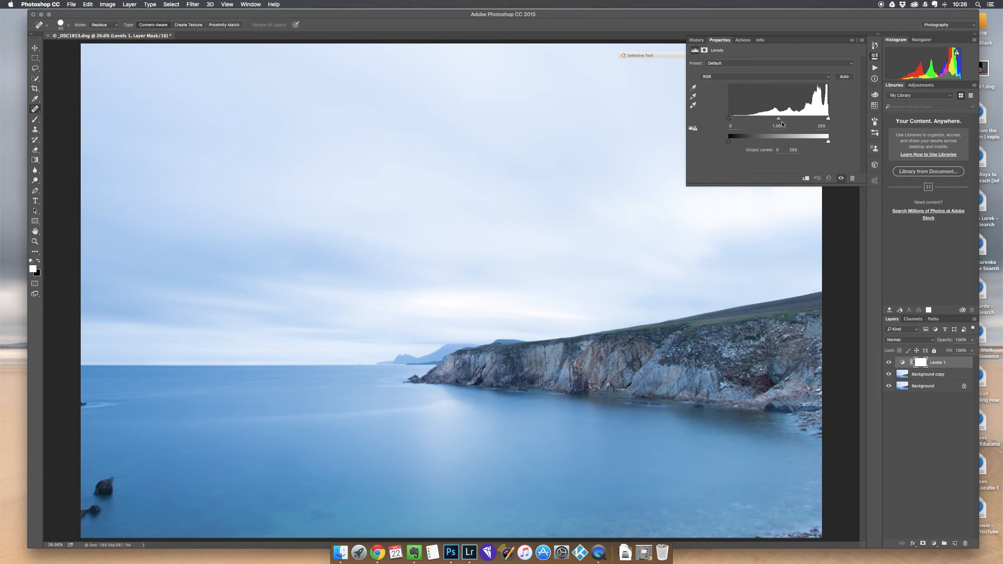
{"action": "left_click_drag", "start_coordinate": [780, 120], "coordinate": [808, 121]}
{"action": "left_click", "coordinate": [874, 58]}
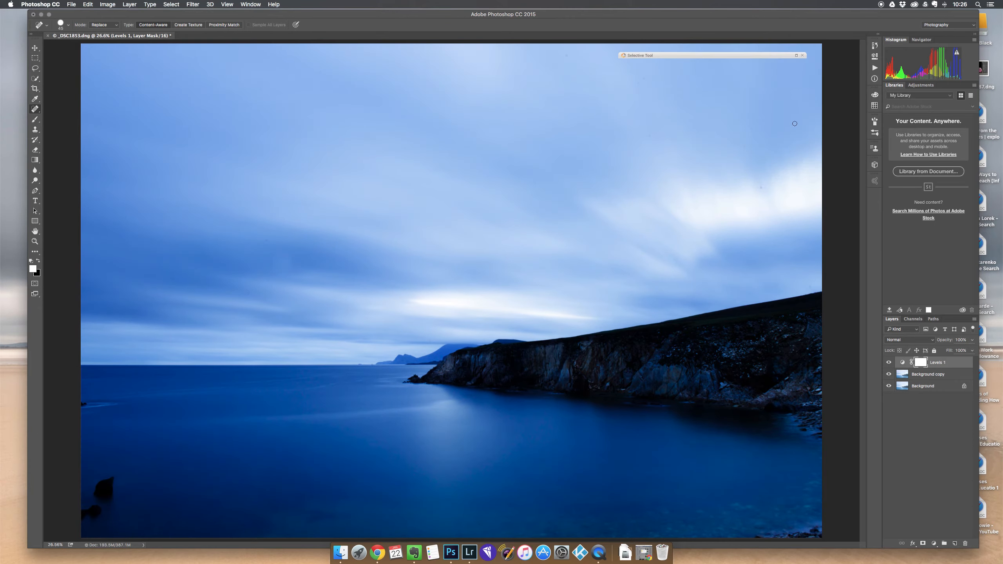
- Make the Background copy layer active instead of the Levels 1 layer for retouching the upper-right sky
{"action": "key", "text": "super+1"}
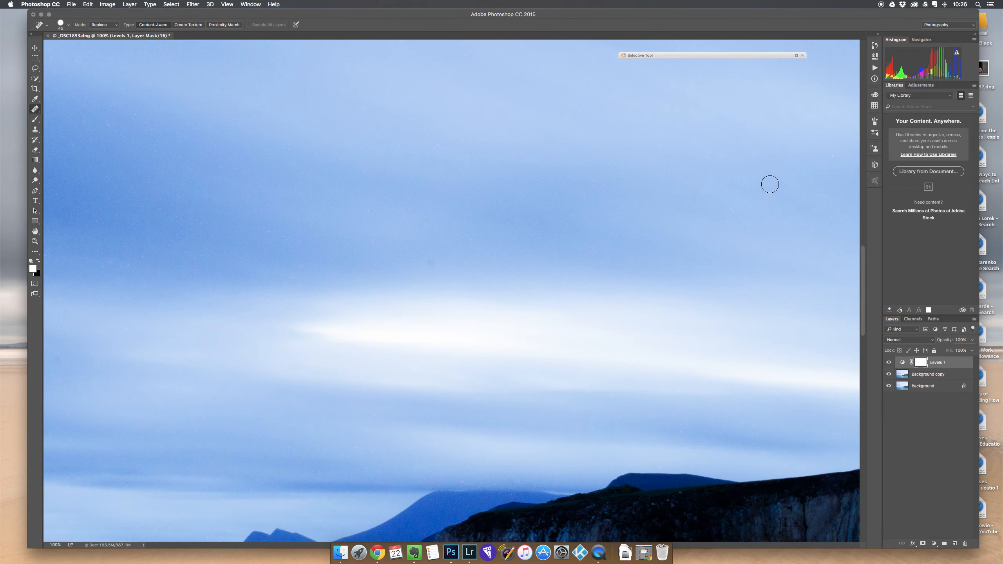
{"action": "left_click_drag", "start_coordinate": [746, 159], "coordinate": [355, 424]}
{"action": "left_click_drag", "start_coordinate": [647, 242], "coordinate": [339, 413]}
{"action": "left_click_drag", "start_coordinate": [530, 222], "coordinate": [360, 332]}
{"action": "mouse_move", "coordinate": [455, 215]}
{"action": "left_mouse_down"}
{"action": "mouse_move", "coordinate": [562, 267]}
{"action": "mouse_move", "coordinate": [580, 242]}
{"action": "mouse_move", "coordinate": [622, 234]}
{"action": "mouse_move", "coordinate": [630, 221]}
{"action": "left_mouse_up"}
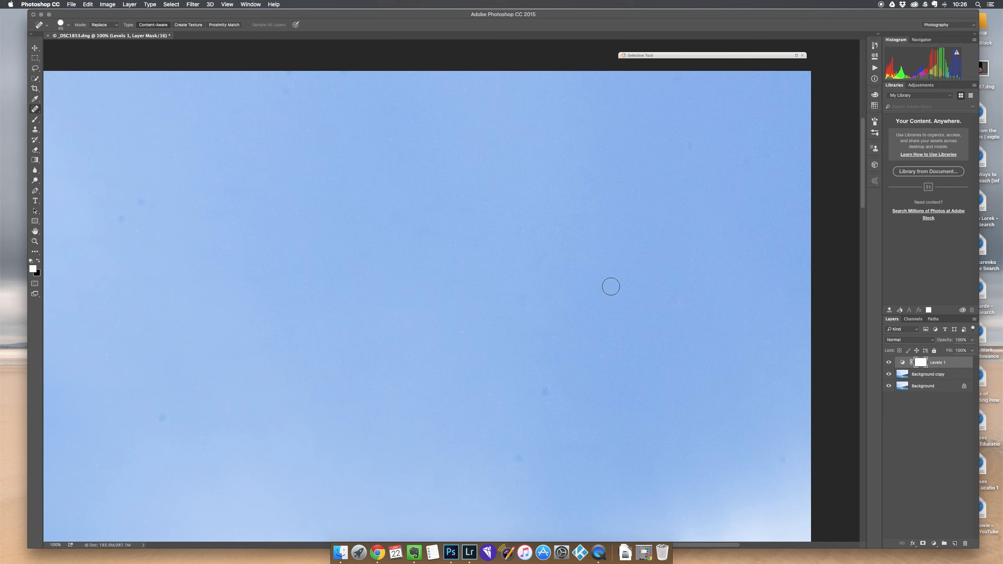
{"action": "left_click", "coordinate": [932, 374]}
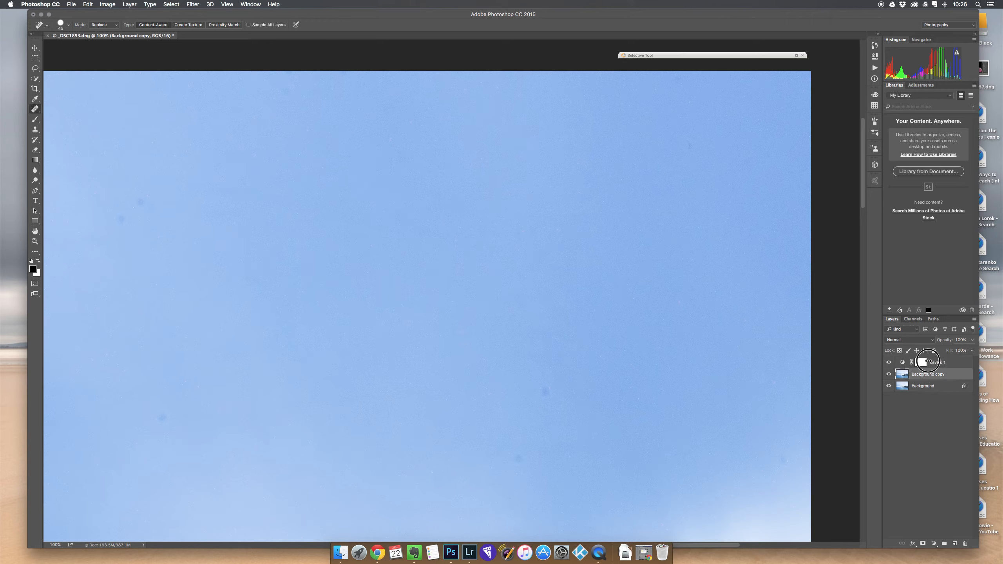
{"action": "left_click", "coordinate": [927, 362]}
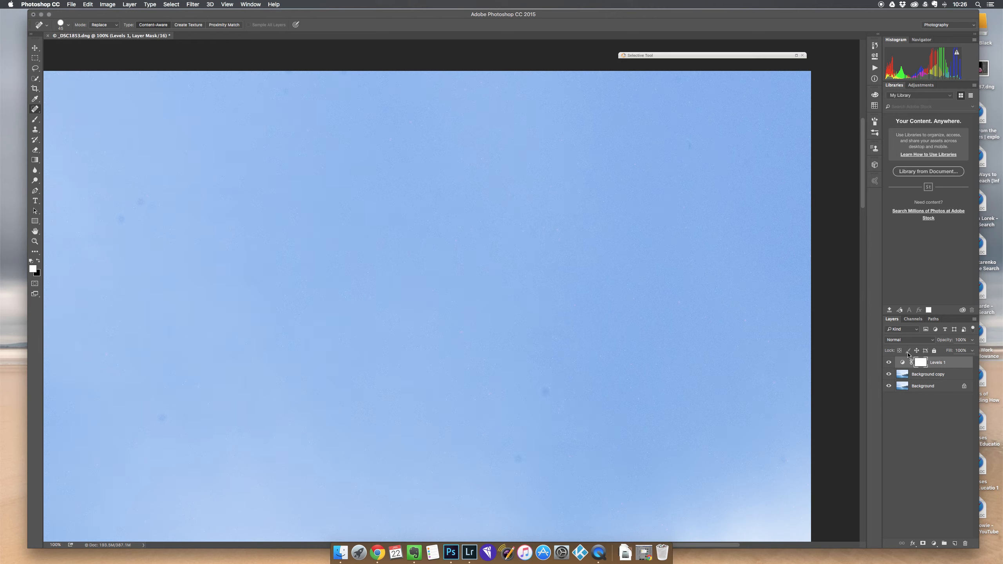
{"action": "left_click", "coordinate": [930, 374]}
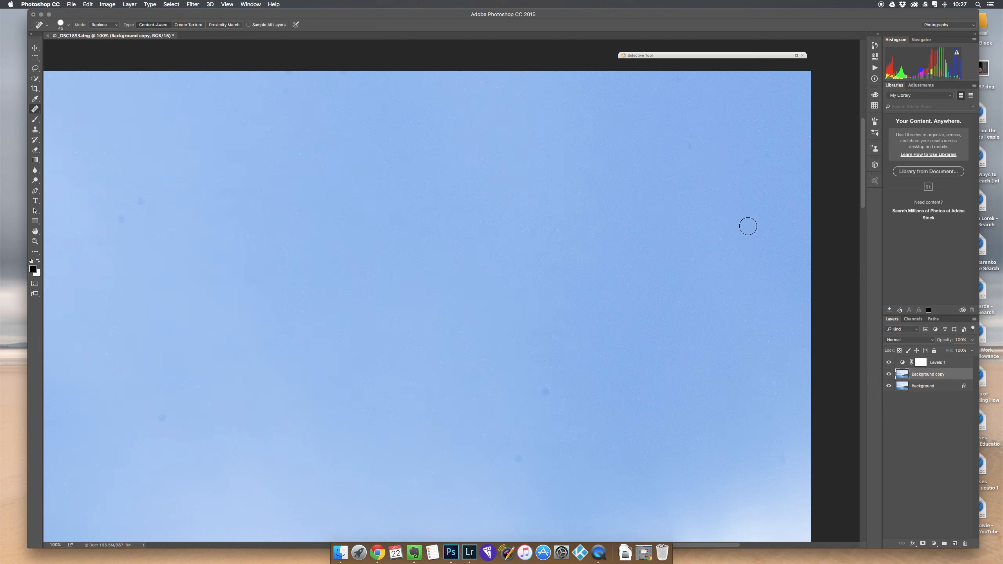
- Heal the six dust spots scattered across the darkened upper-right sky
{"action": "left_click", "coordinate": [545, 388]}
{"action": "left_click", "coordinate": [517, 456]}
{"action": "left_click", "coordinate": [167, 415]}
{"action": "left_click", "coordinate": [141, 203]}
{"action": "left_click", "coordinate": [121, 219]}
{"action": "left_click", "coordinate": [687, 154]}
- Heal the dust spots along the photo's upper edge, working from the right part of the sky towards the left
{"action": "left_click_drag", "start_coordinate": [280, 220], "coordinate": [665, 244]}
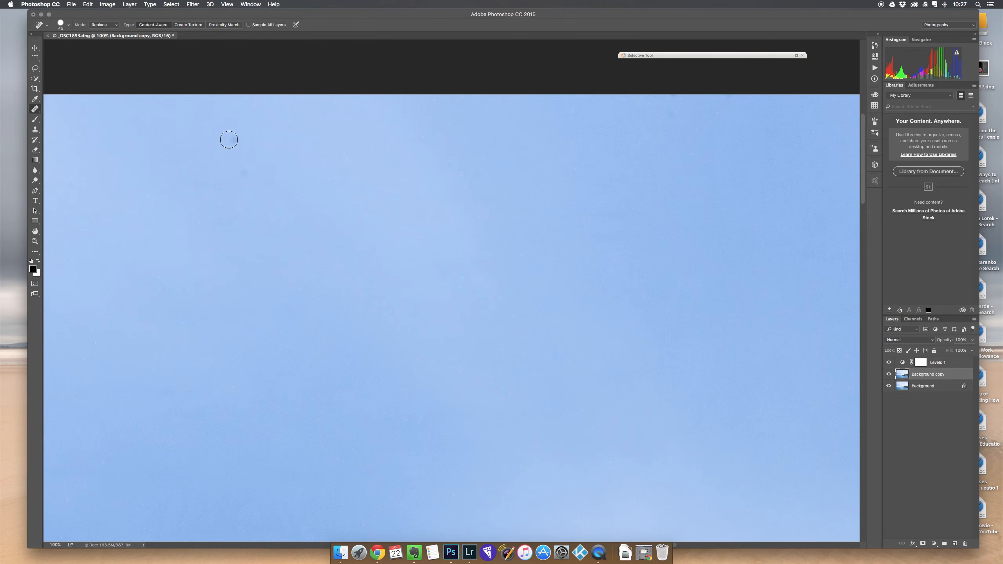
{"action": "left_click", "coordinate": [240, 176]}
{"action": "left_click_drag", "start_coordinate": [277, 232], "coordinate": [605, 222]}
{"action": "left_click_drag", "start_coordinate": [305, 207], "coordinate": [653, 210]}
{"action": "left_click_drag", "start_coordinate": [221, 209], "coordinate": [491, 206]}
{"action": "left_click", "coordinate": [261, 193]}
{"action": "left_click_drag", "start_coordinate": [292, 226], "coordinate": [600, 230]}
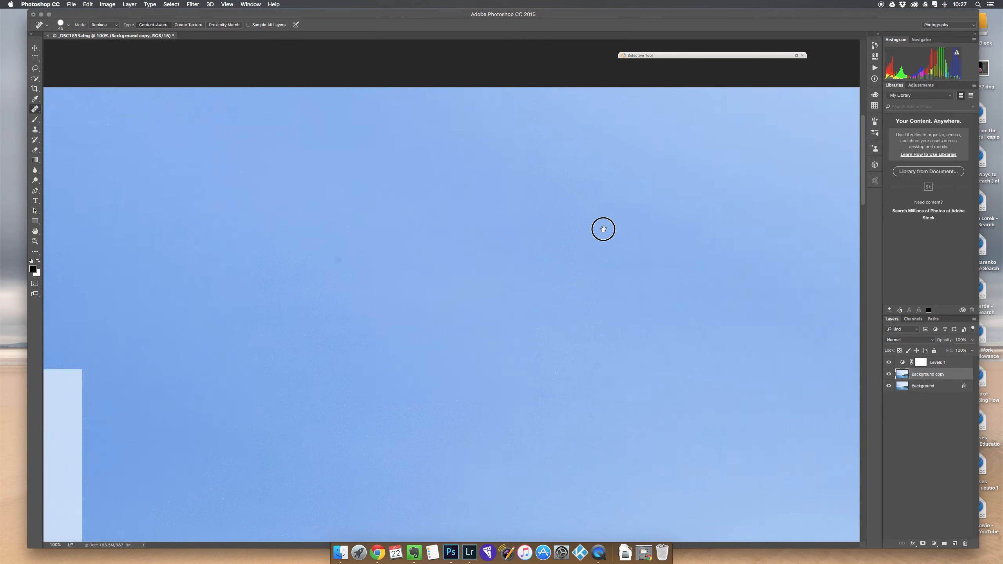
{"action": "left_click", "coordinate": [371, 260]}
- Heal the remaining dust spots in the photo's upper-left corner and along the left edge of the sky
{"action": "scroll", "coordinate": [451, 210], "scroll_direction": "left", "scroll_amount": 3}
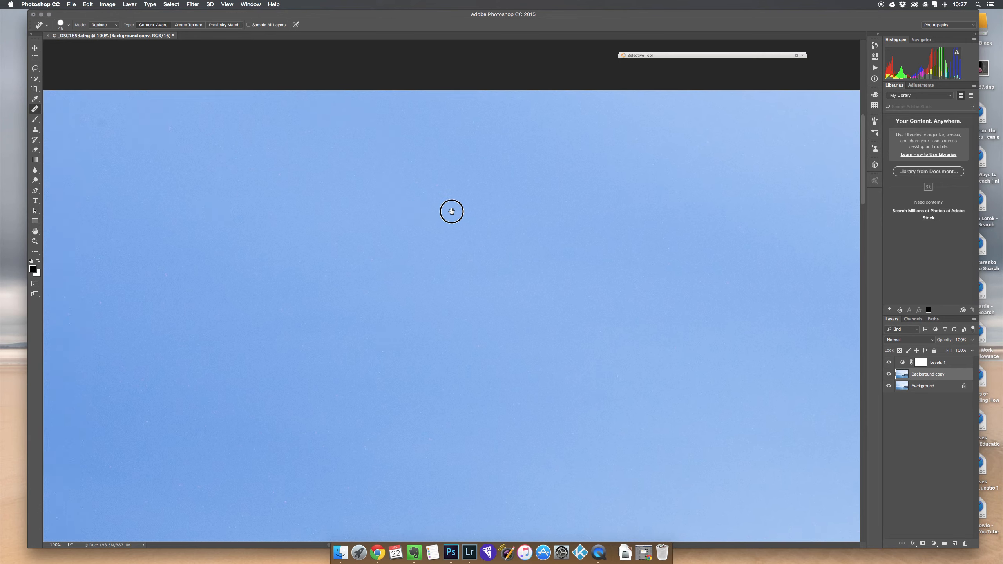
{"action": "left_click", "coordinate": [303, 253]}
{"action": "left_click", "coordinate": [268, 282]}
{"action": "left_click", "coordinate": [444, 123]}
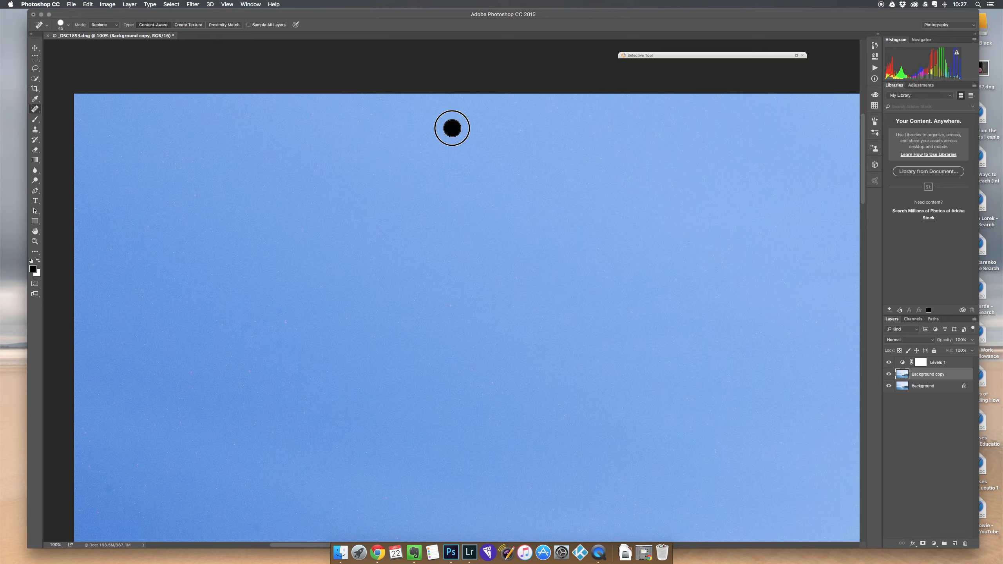
{"action": "left_click_drag", "start_coordinate": [336, 429], "coordinate": [358, 230]}
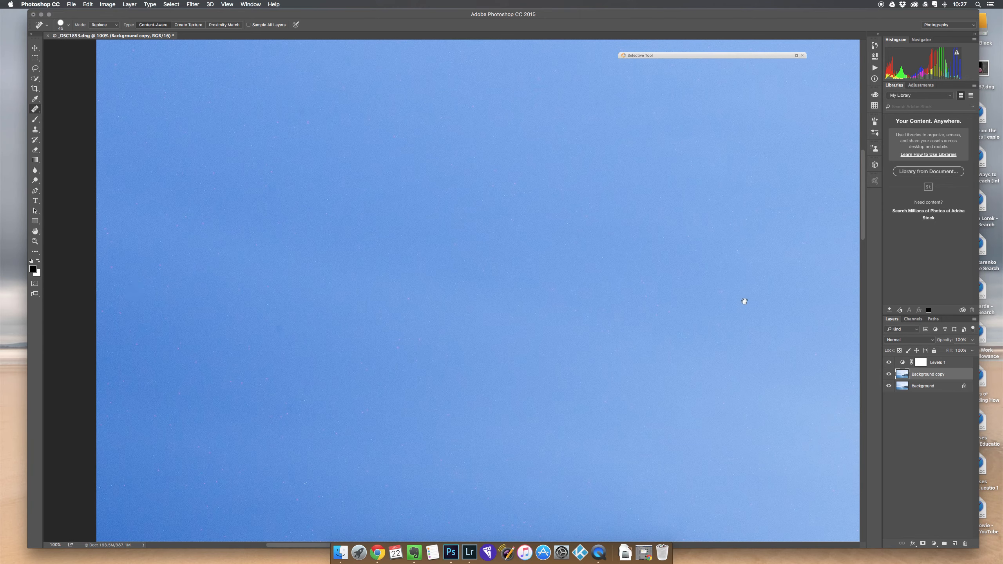
{"action": "left_click", "coordinate": [282, 326]}
- Heal the dust spots beside the bright cloud on the right and just above the headland slope
{"action": "left_click_drag", "start_coordinate": [695, 296], "coordinate": [272, 284]}
{"action": "left_click_drag", "start_coordinate": [680, 282], "coordinate": [292, 261]}
{"action": "left_click_drag", "start_coordinate": [806, 277], "coordinate": [418, 226]}
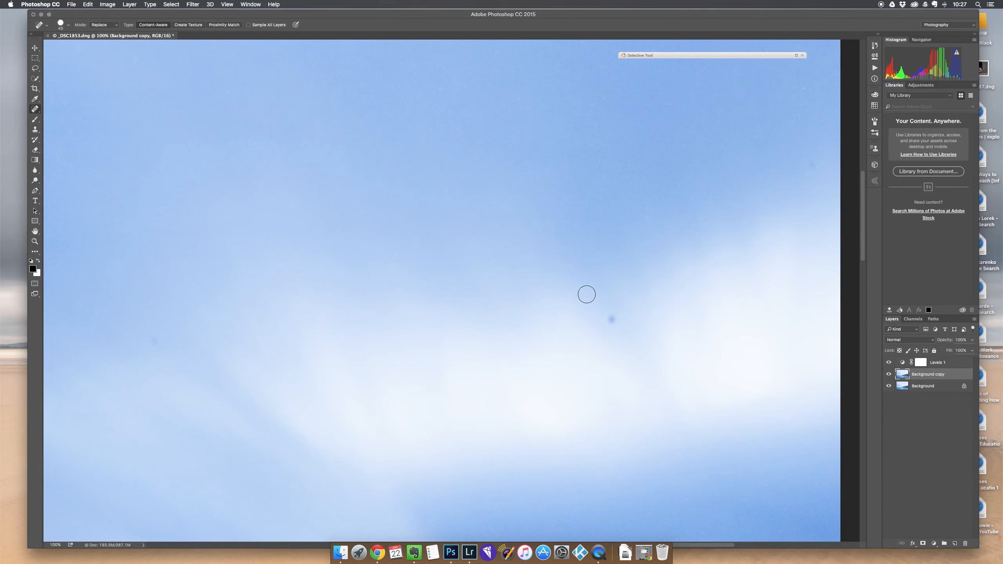
{"action": "left_click_drag", "start_coordinate": [560, 430], "coordinate": [582, 172]}
{"action": "mouse_move", "coordinate": [549, 264]}
{"action": "left_mouse_down"}
{"action": "mouse_move", "coordinate": [551, 240]}
{"action": "mouse_move", "coordinate": [552, 261]}
{"action": "left_mouse_up"}
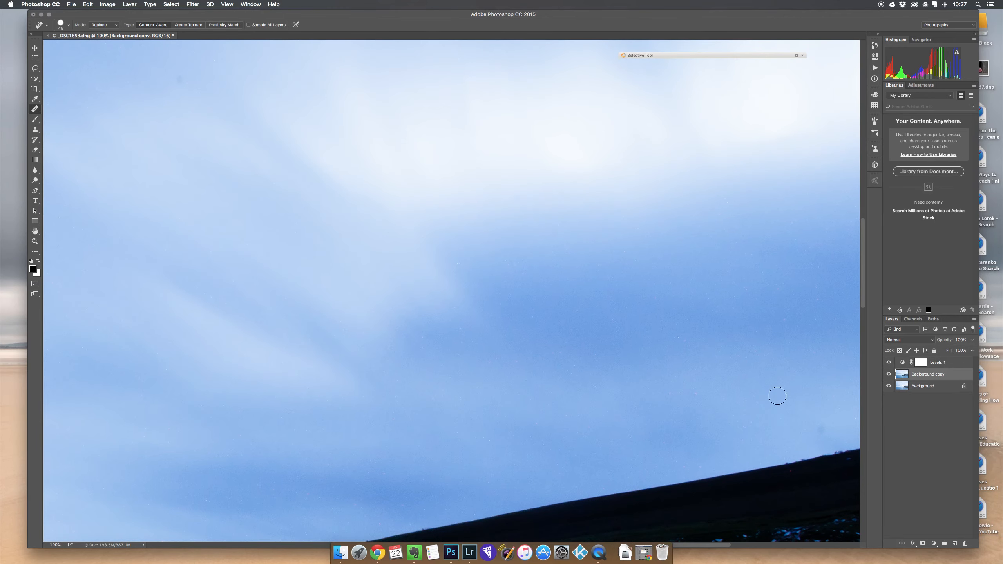
{"action": "left_click", "coordinate": [819, 429]}
- Heal the dust spots in the dark blue cloud band across the middle of the sky
{"action": "left_click_drag", "start_coordinate": [315, 253], "coordinate": [774, 246]}
{"action": "mouse_move", "coordinate": [300, 253]}
{"action": "left_mouse_down"}
{"action": "mouse_move", "coordinate": [431, 226]}
{"action": "mouse_move", "coordinate": [769, 253]}
{"action": "left_mouse_up"}
{"action": "left_click_drag", "start_coordinate": [272, 211], "coordinate": [713, 234]}
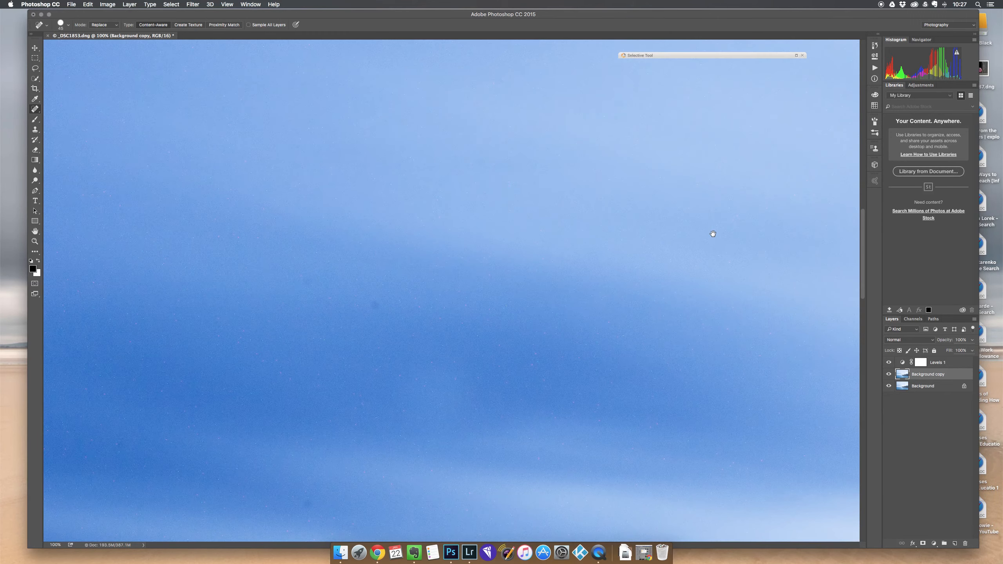
{"action": "left_click", "coordinate": [375, 308]}
{"action": "left_click", "coordinate": [304, 281]}
{"action": "left_click", "coordinate": [557, 234]}
- Heal the dust spots in the dark clouds above the horizon near the photo's left edge
{"action": "left_click_drag", "start_coordinate": [253, 272], "coordinate": [555, 262]}
{"action": "left_click_drag", "start_coordinate": [349, 260], "coordinate": [698, 232]}
{"action": "left_click_drag", "start_coordinate": [811, 235], "coordinate": [263, 199]}
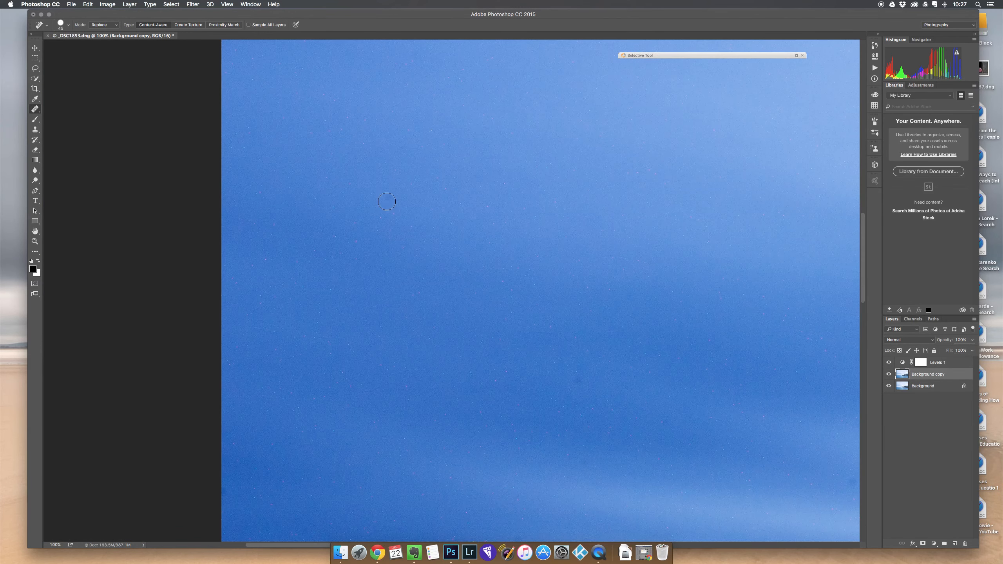
{"action": "left_click", "coordinate": [577, 377]}
{"action": "left_click", "coordinate": [665, 425]}
{"action": "mouse_move", "coordinate": [587, 426]}
{"action": "left_mouse_down"}
{"action": "mouse_move", "coordinate": [509, 222]}
{"action": "mouse_move", "coordinate": [508, 185]}
{"action": "left_mouse_up"}
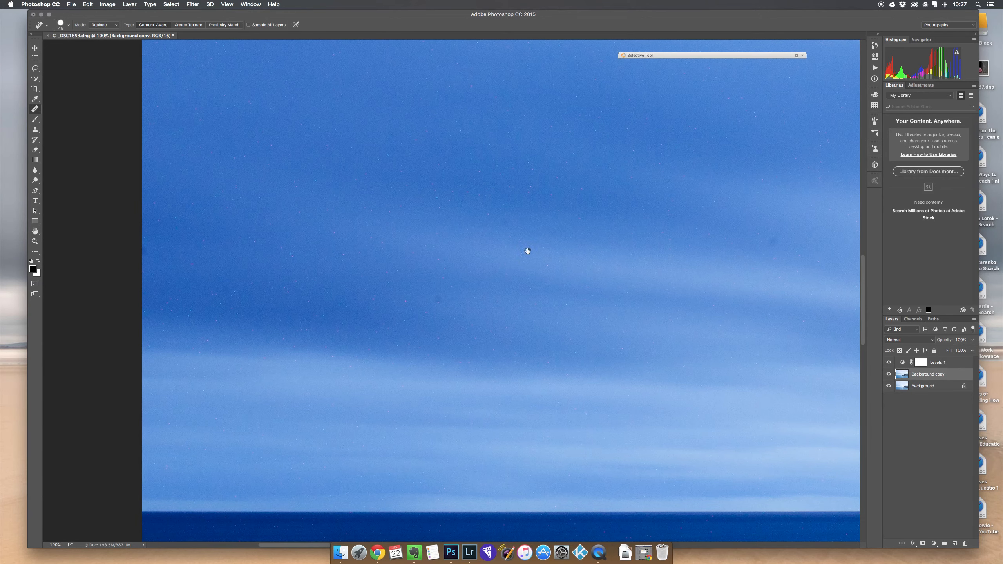
{"action": "left_click", "coordinate": [441, 298]}
{"action": "left_click", "coordinate": [374, 324]}
- Check the clouds and sea for leftover spots, and delete the Levels 1 adjustment layer
{"action": "left_click_drag", "start_coordinate": [672, 254], "coordinate": [277, 181]}
{"action": "mouse_move", "coordinate": [810, 239]}
{"action": "left_mouse_down"}
{"action": "mouse_move", "coordinate": [500, 189]}
{"action": "mouse_move", "coordinate": [500, 212]}
{"action": "left_mouse_up"}
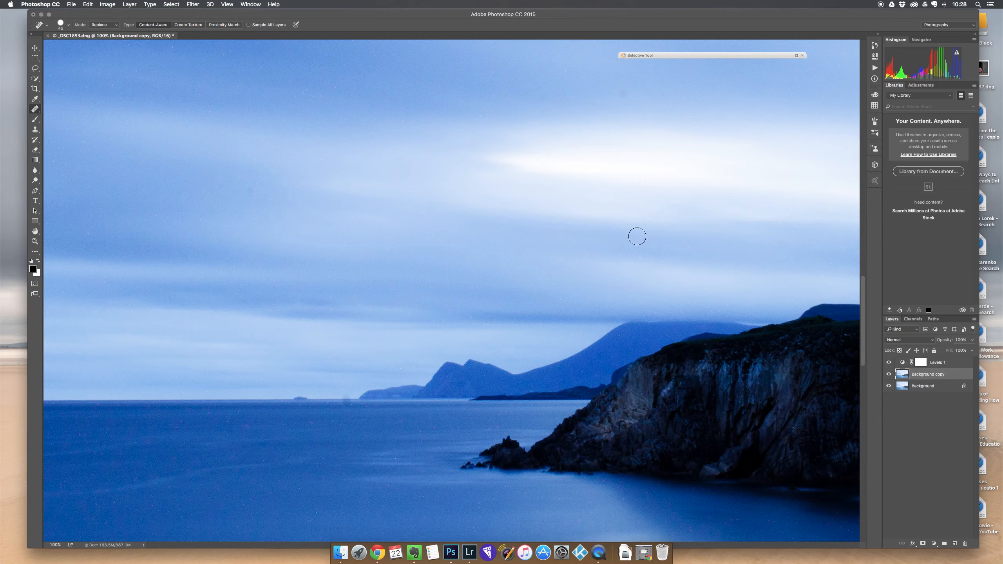
{"action": "left_click_drag", "start_coordinate": [241, 367], "coordinate": [498, 214]}
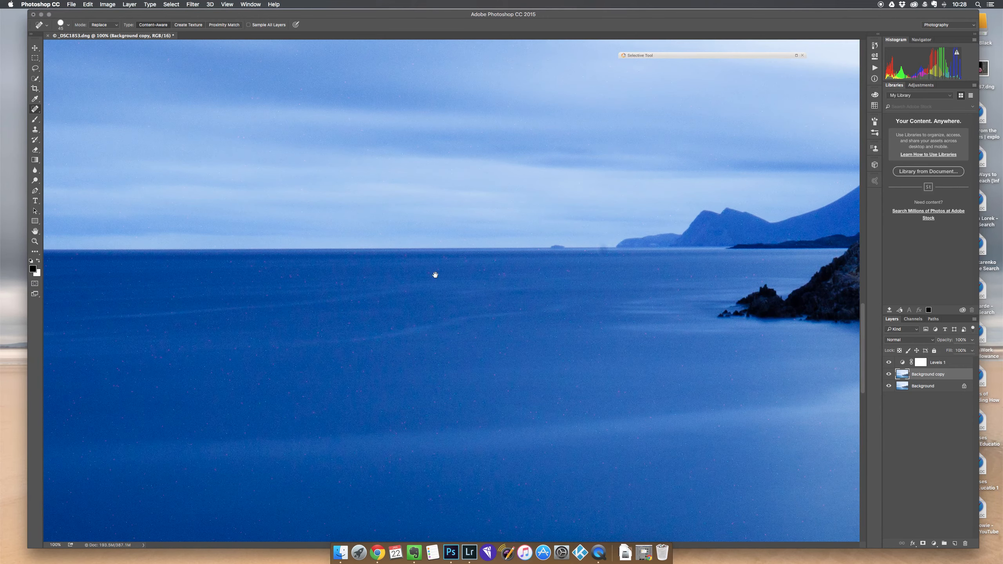
{"action": "left_click_drag", "start_coordinate": [432, 374], "coordinate": [702, 253]}
{"action": "left_click_drag", "start_coordinate": [655, 321], "coordinate": [655, 245]}
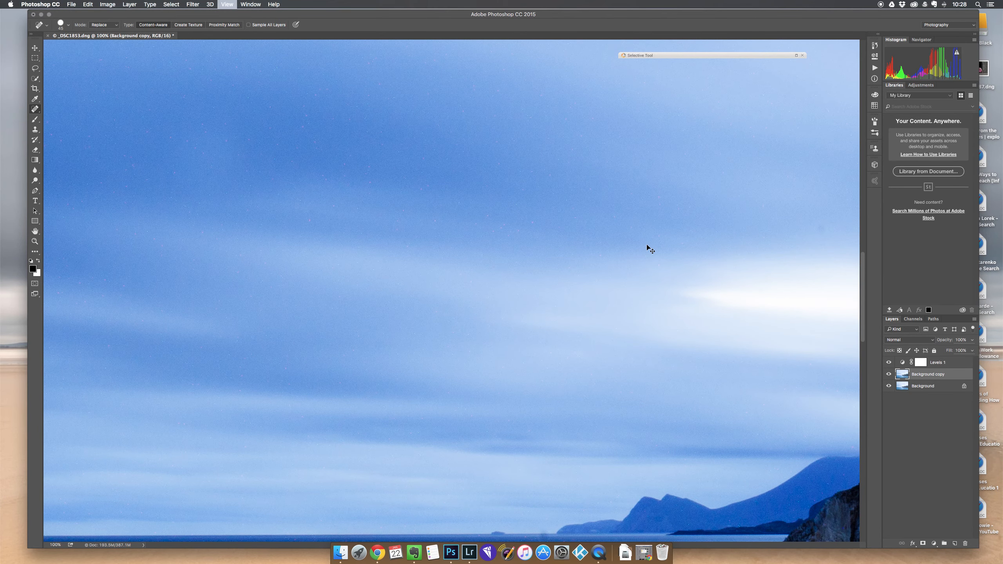
{"action": "key", "text": "super+0"}
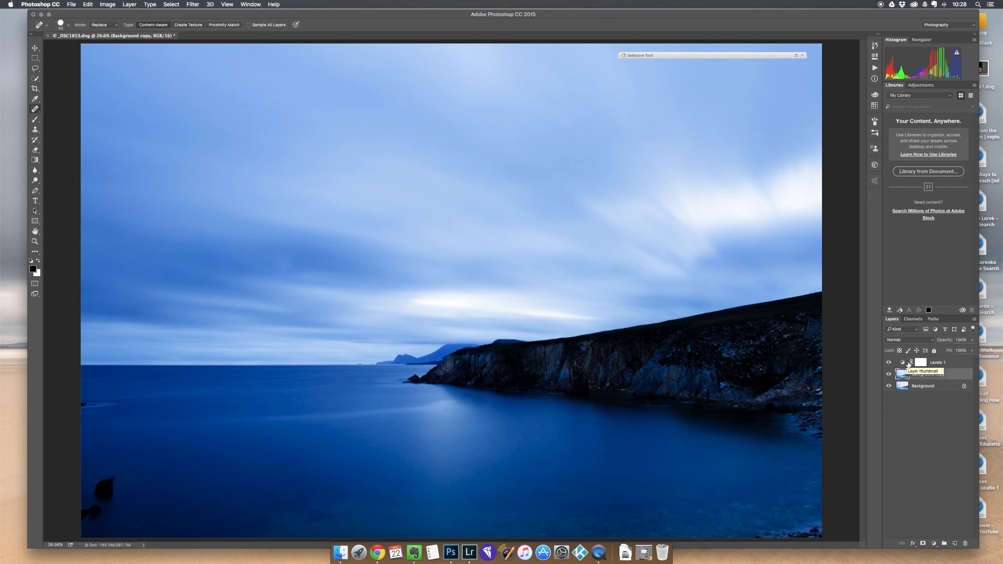
{"action": "left_click", "coordinate": [969, 364]}
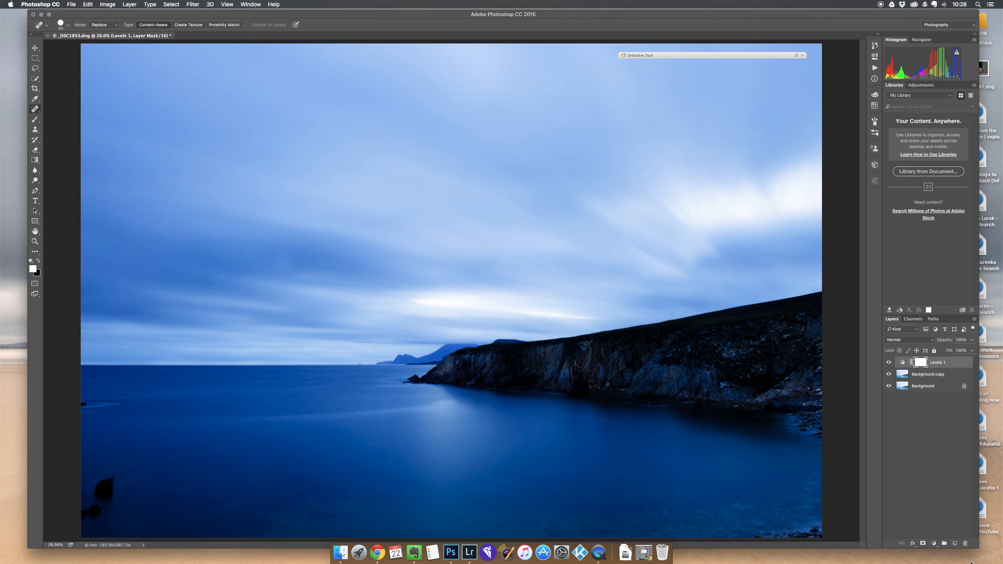
{"action": "left_click", "coordinate": [965, 544]}
{"action": "left_click", "coordinate": [965, 544]}
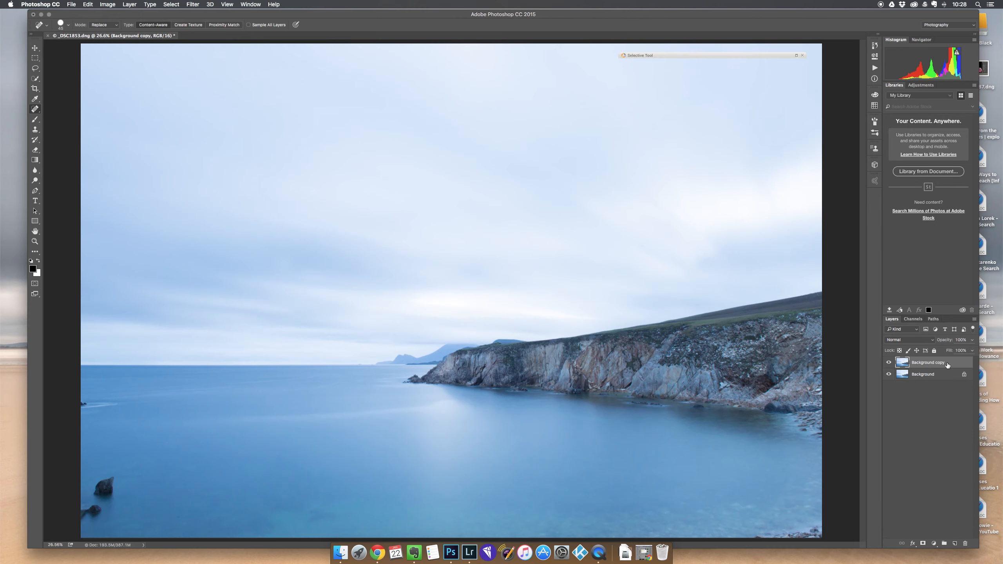